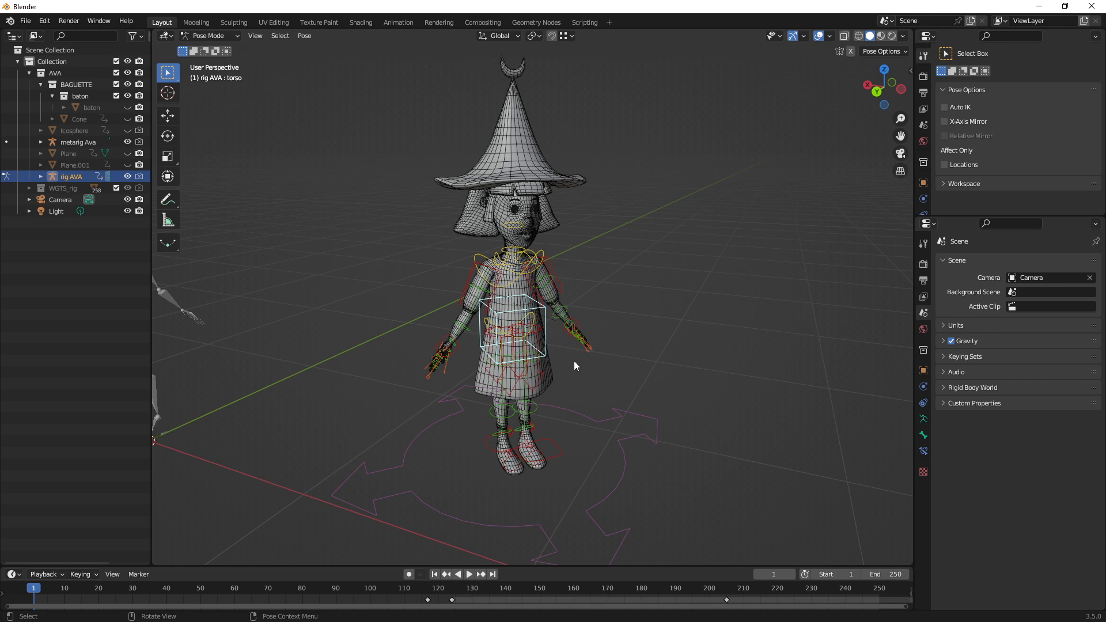
Step: Select the IK control of the character's right foot
scroll(573, 361, up, 3)
middle_drag(554, 378, 568, 354)
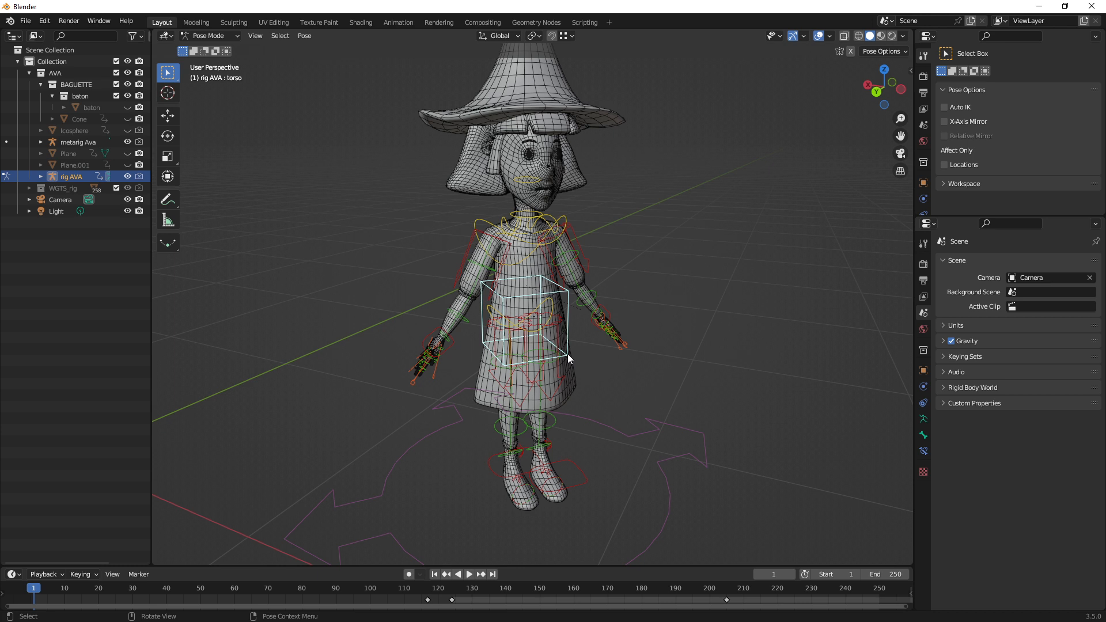
click(492, 470)
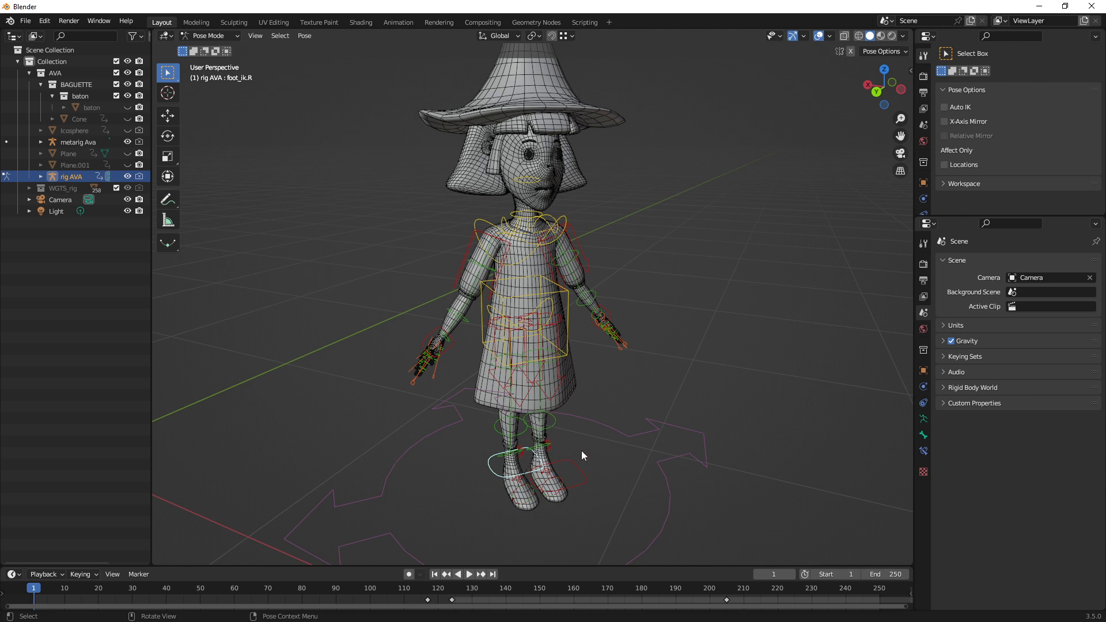
middle_drag(575, 448, 566, 390)
scroll(541, 417, up, 2)
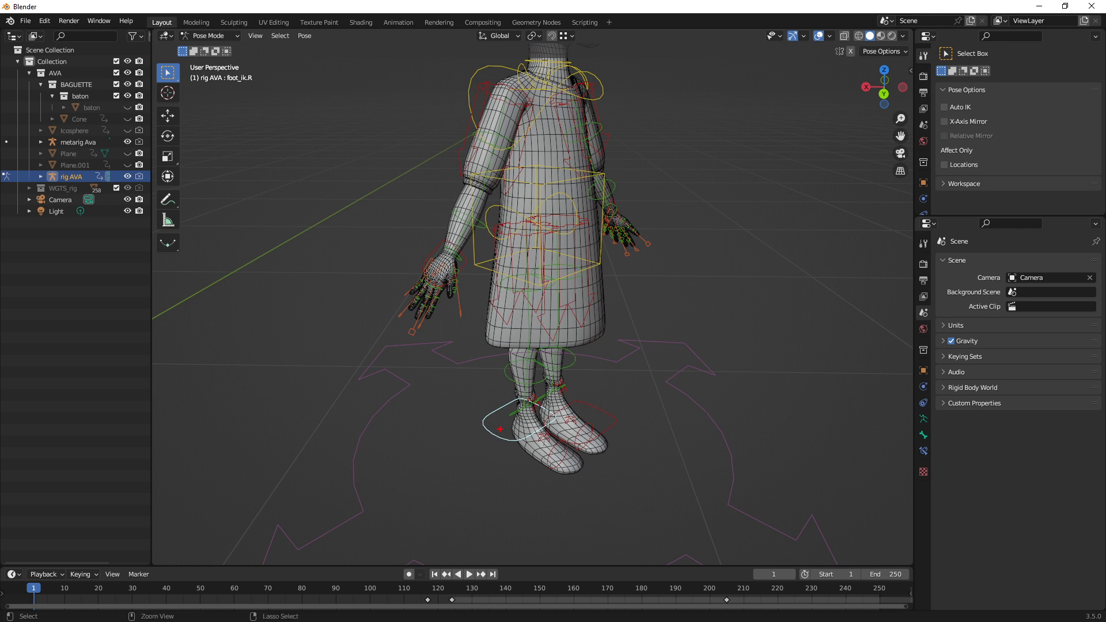
drag(583, 433, 483, 487)
mouse_move(573, 472)
mouse_down()
mouse_move(698, 547)
mouse_move(657, 544)
mouse_up()
drag(600, 450, 734, 526)
drag(704, 520, 730, 521)
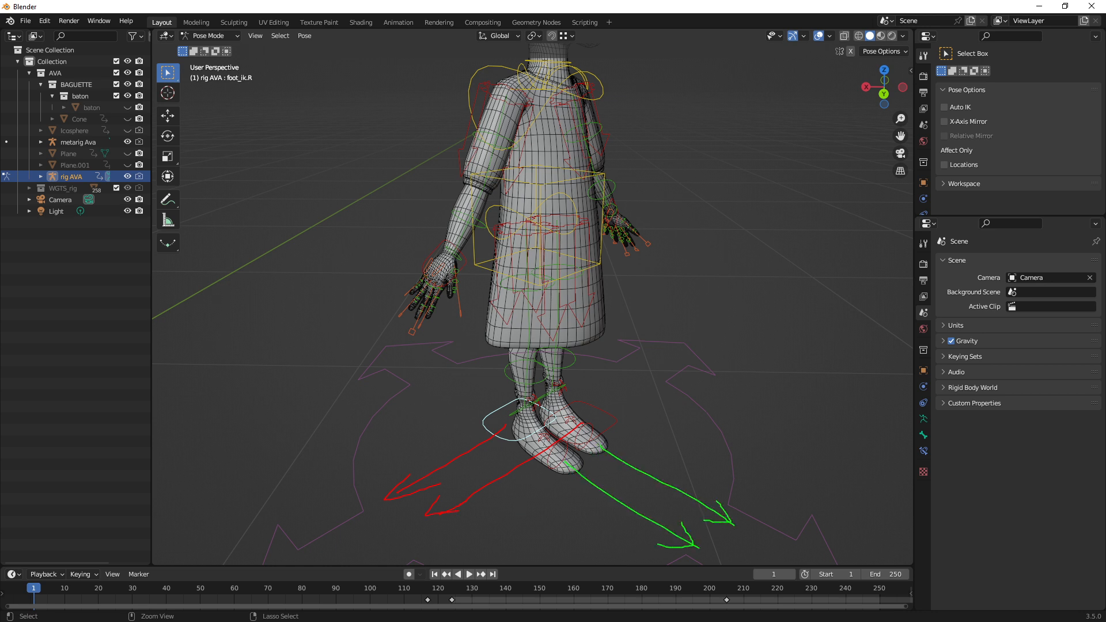
key(Escape)
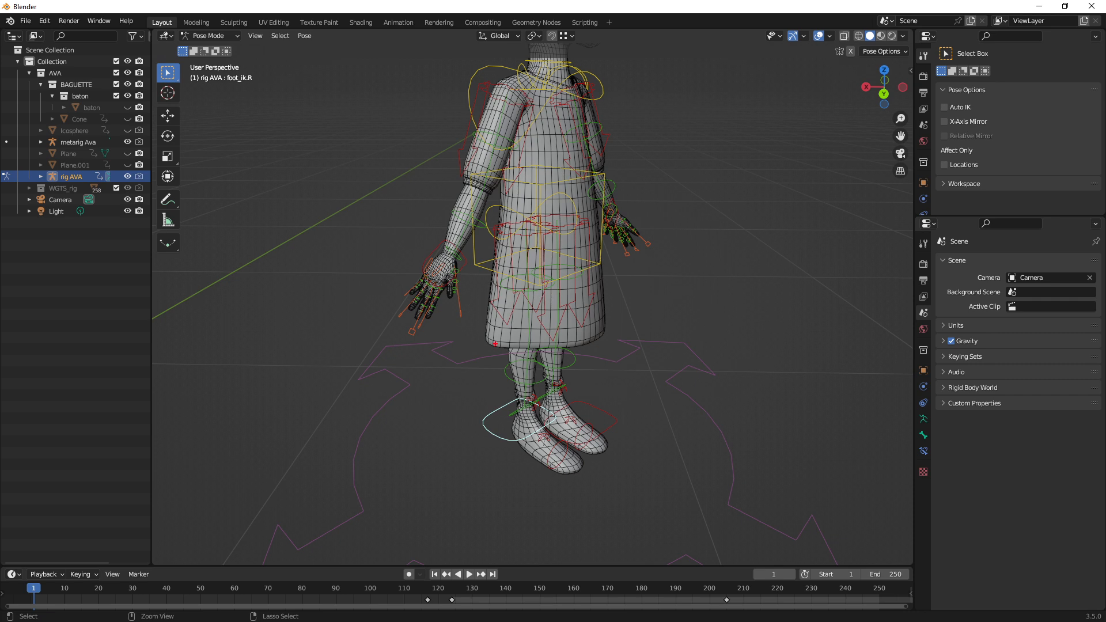
Step: Select the IK control of the character's right hand
scroll(503, 261, up, 2)
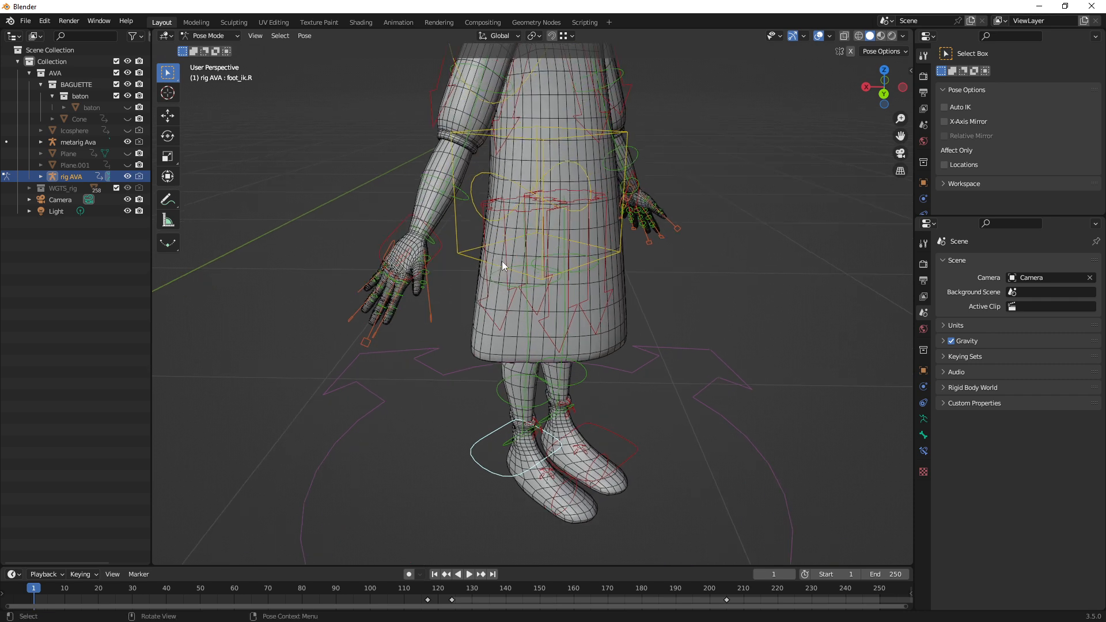
middle_drag(503, 261, 551, 288)
click(393, 283)
scroll(451, 317, up, 2)
scroll(527, 311, down, 2)
scroll(431, 279, up, 3)
scroll(510, 309, down, 2)
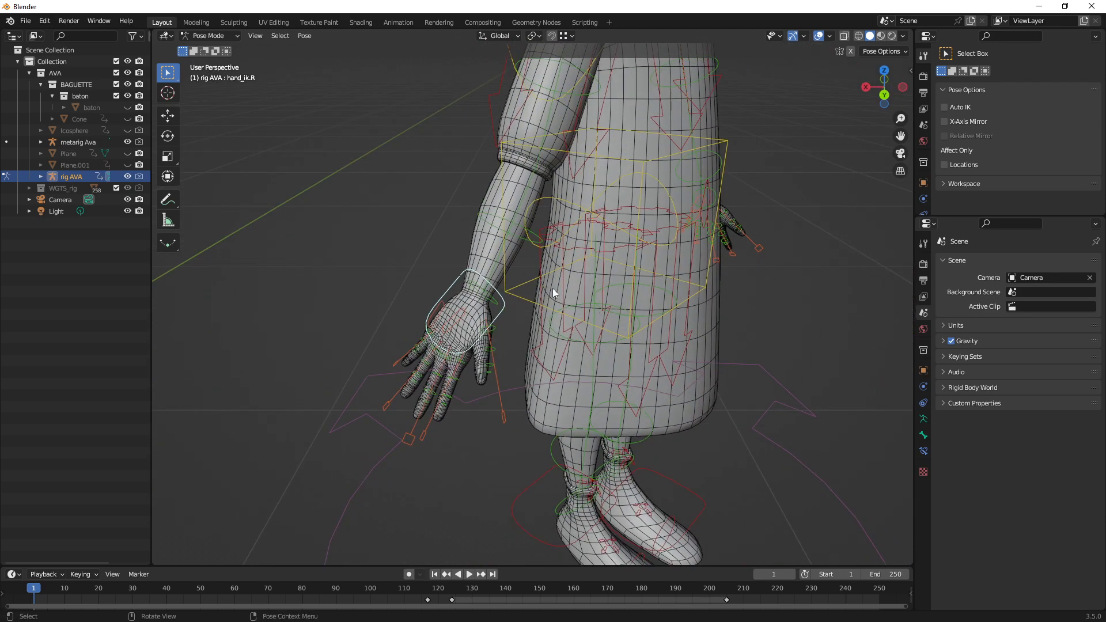
Step: Show the rig properties sidebar, toggle the right arm's pole on, select its IK target, and toggle the pole back off
key(n)
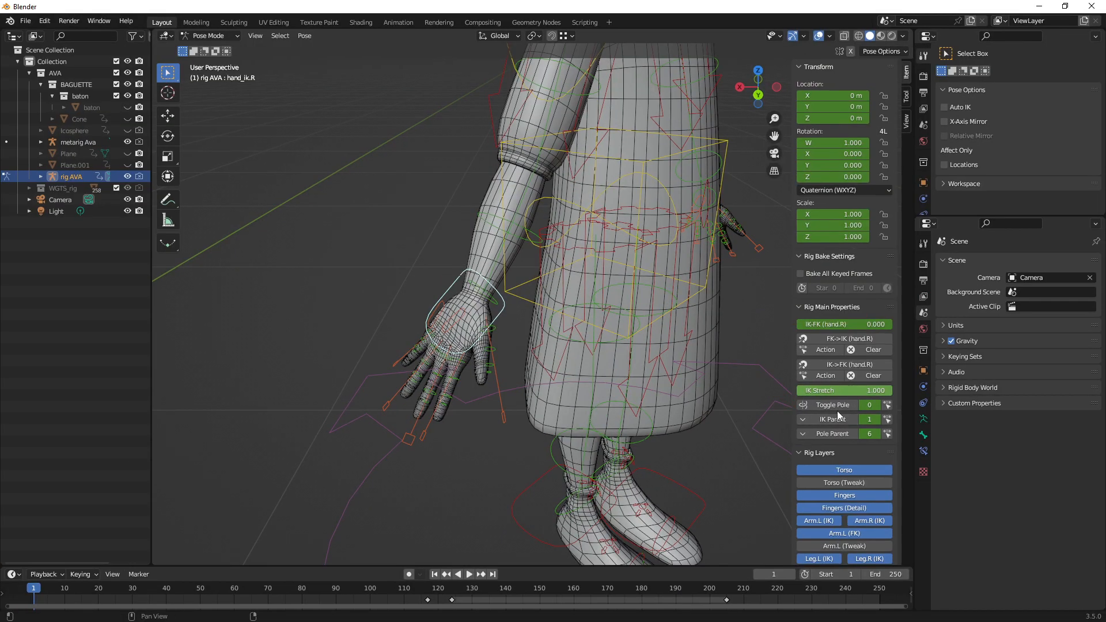
click(835, 408)
middle_drag(565, 247, 623, 306)
click(609, 310)
click(824, 406)
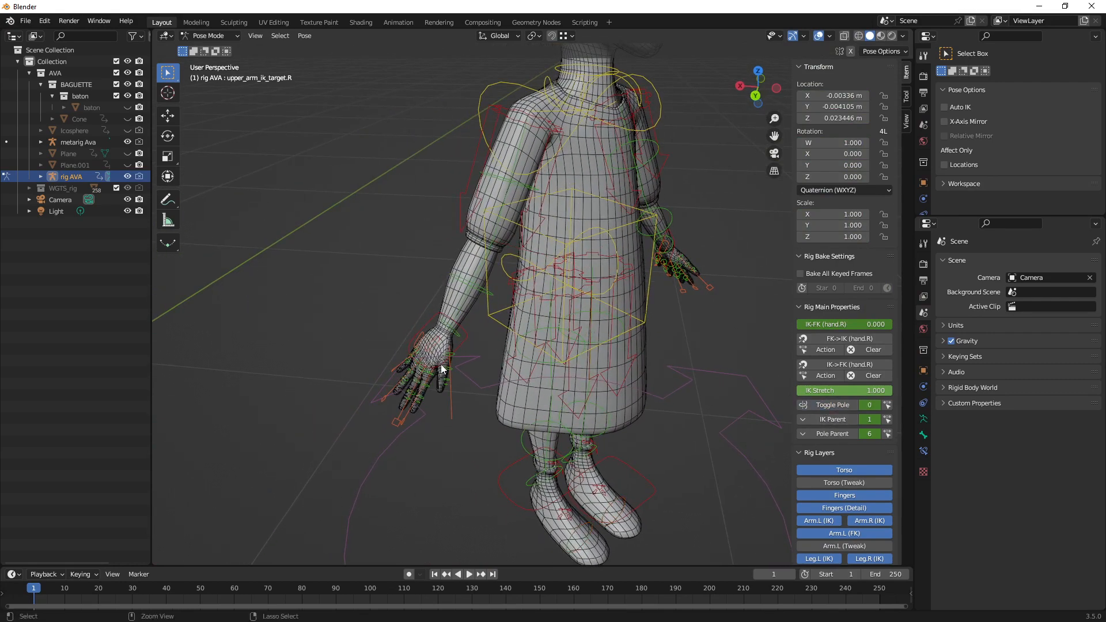
Step: Select the right hand's pinky, ring, middle and index finger master controls together
scroll(439, 311, up, 5)
scroll(439, 311, down, 2)
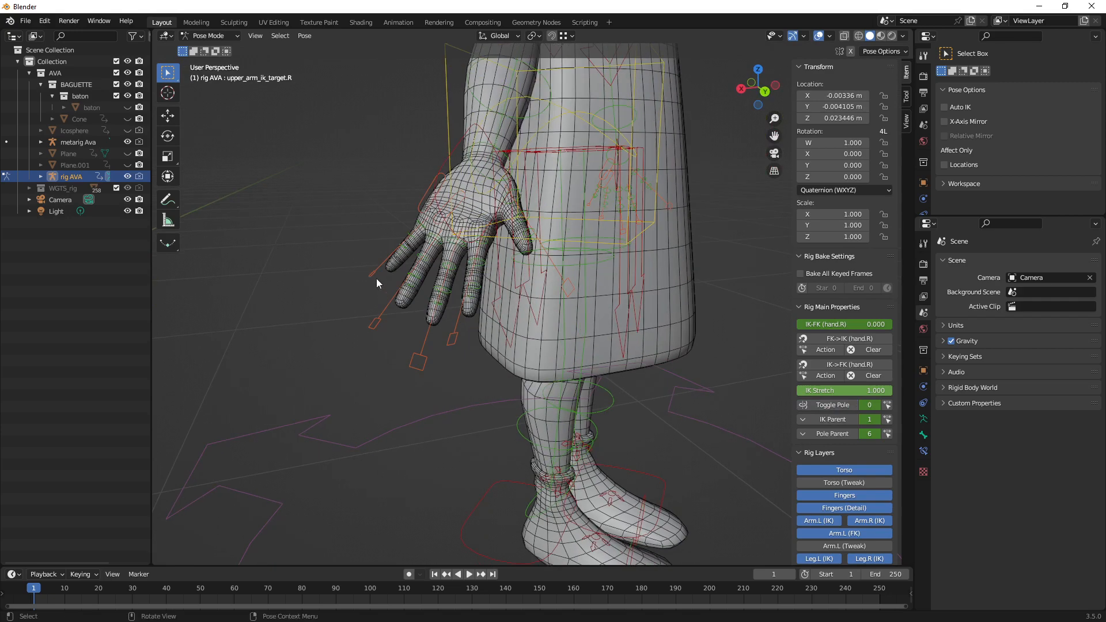
click(376, 278)
scroll(368, 331, up, 2)
shift+click(354, 333)
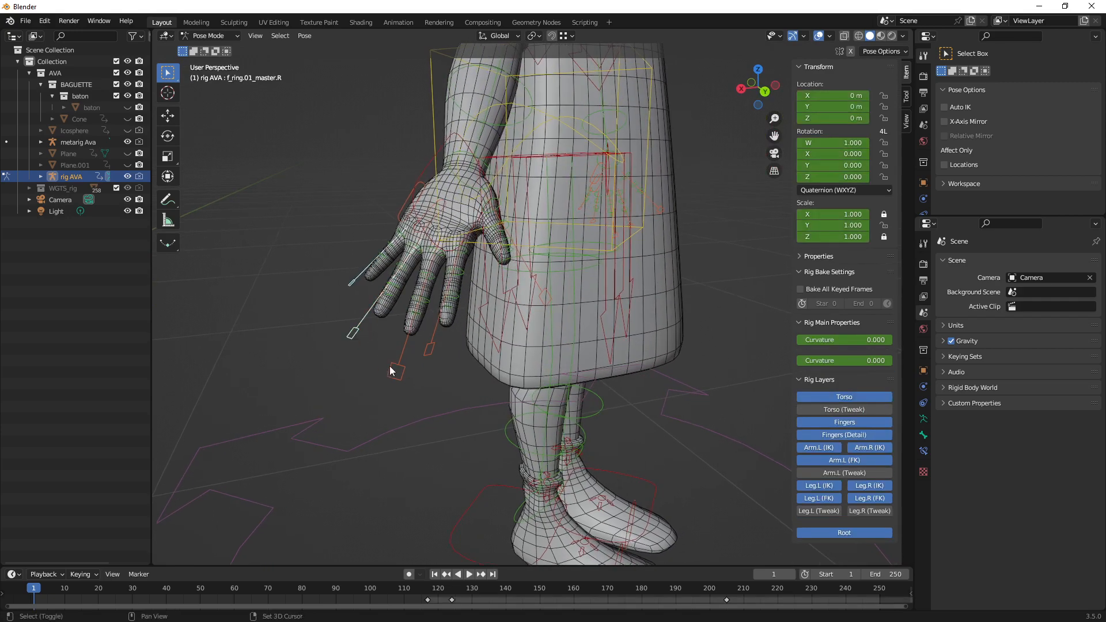
shift+click(395, 371)
shift+click(427, 350)
mouse_move(426, 353)
middle_down()
mouse_move(424, 375)
mouse_move(461, 358)
mouse_move(458, 377)
mouse_move(434, 355)
mouse_move(438, 339)
middle_up()
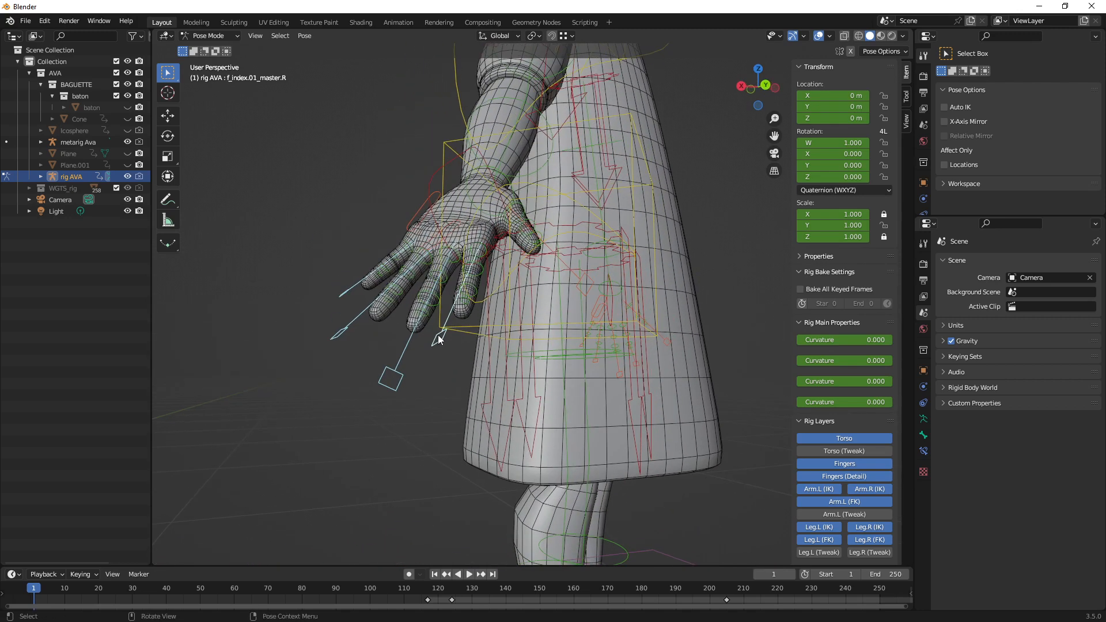
Step: Select the right index finger's second phalanx control and activate the Transform tool with Local orientation
click(479, 265)
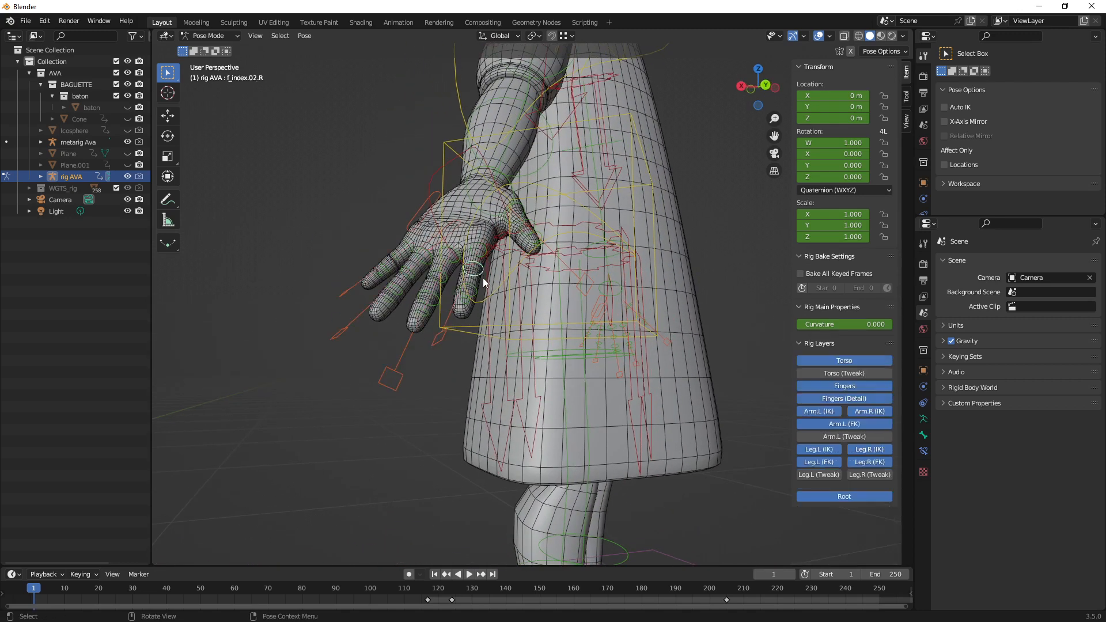
middle_drag(479, 265, 528, 329)
key(shift+space)
key(t)
scroll(460, 301, up, 3)
key(comma)
Step: Try to rotate the right index finger's second phalanx control, and undo the rotation
click(496, 299)
drag(502, 307, 462, 322)
key(ctrl+z)
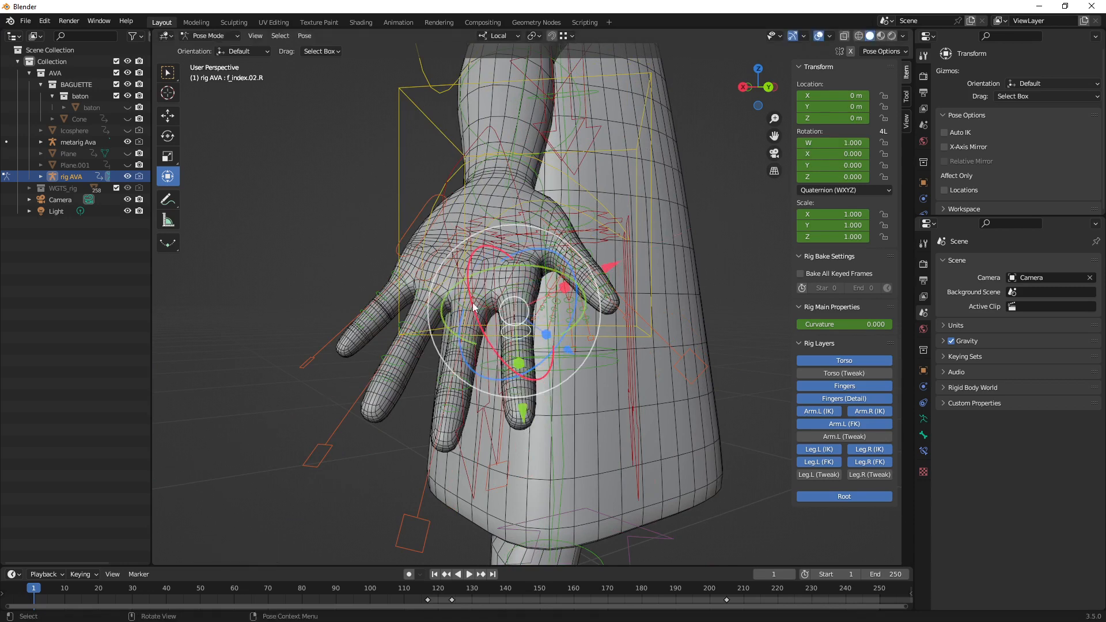
Step: Select the right middle finger's first phalanx control, try transforming it twice in Local orientation, and undo each change
click(477, 305)
middle_drag(478, 284, 540, 273)
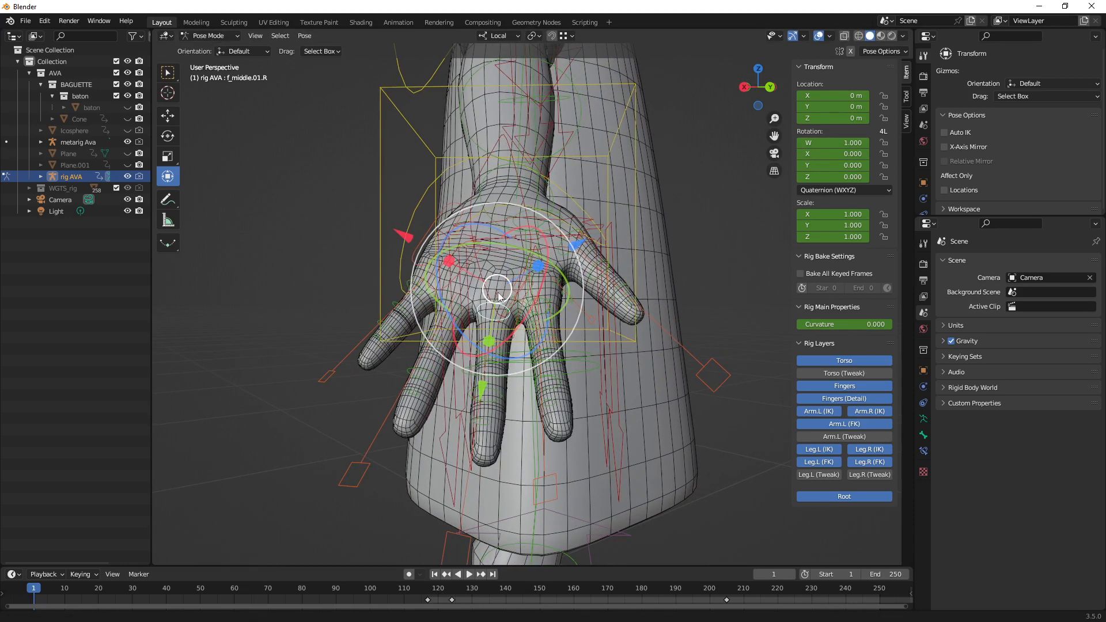
drag(545, 274, 530, 304)
key(ctrl+z)
mouse_move(439, 279)
mouse_down()
mouse_move(457, 321)
mouse_move(441, 280)
mouse_up()
key(ctrl+z)
shift+middle_drag(484, 360, 520, 357)
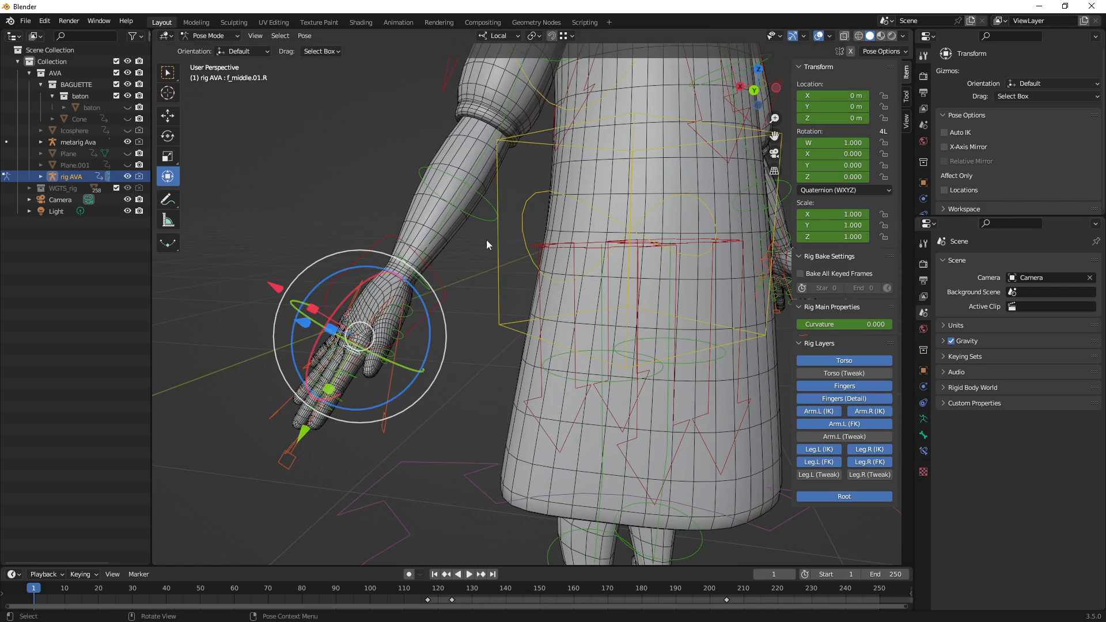
Step: Open the rig's armature data properties and show only the deform bones layer
click(926, 421)
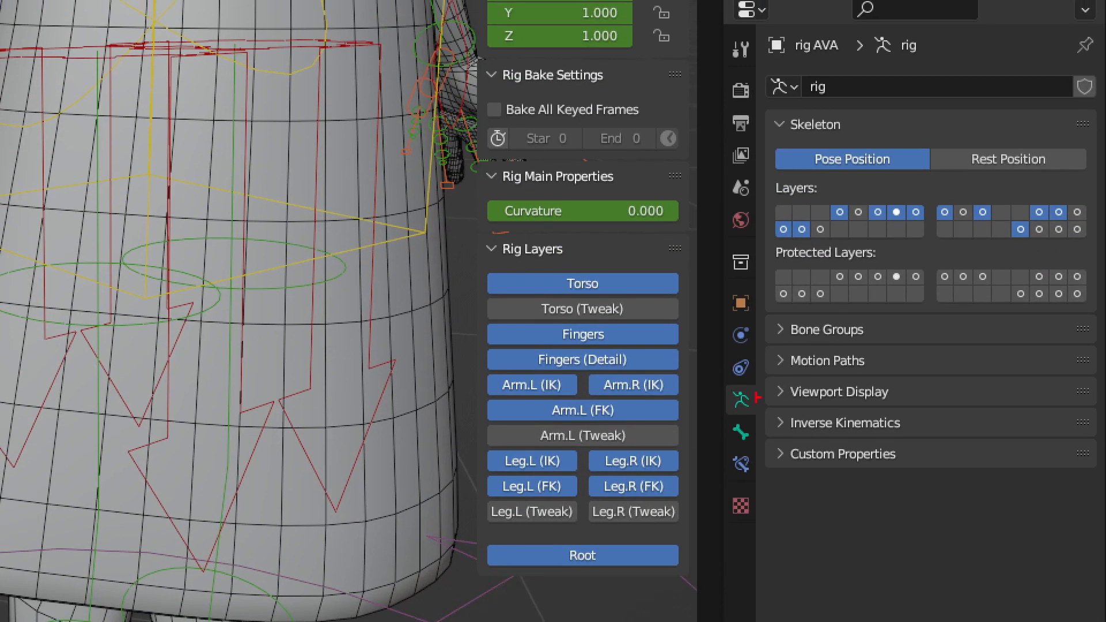
mouse_move(714, 377)
mouse_down()
mouse_move(700, 387)
mouse_move(1008, 290)
mouse_move(1038, 242)
mouse_up()
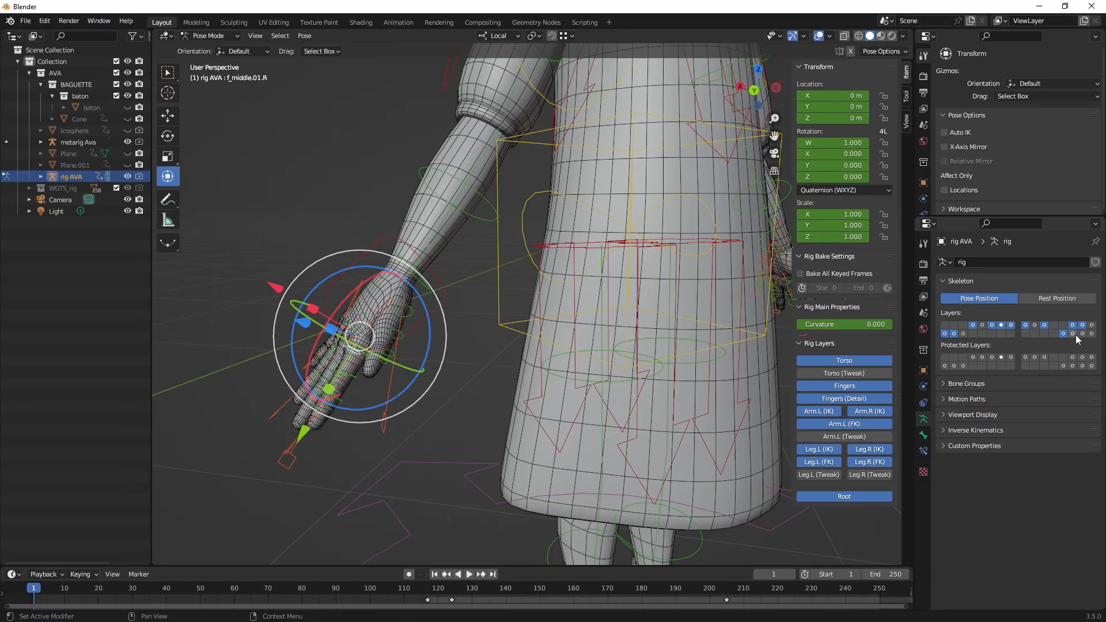
click(1039, 229)
Step: Examine how the deform bones are placed inside the fingers and knuckles of both hands
middle_drag(772, 339, 580, 354)
scroll(581, 356, up, 5)
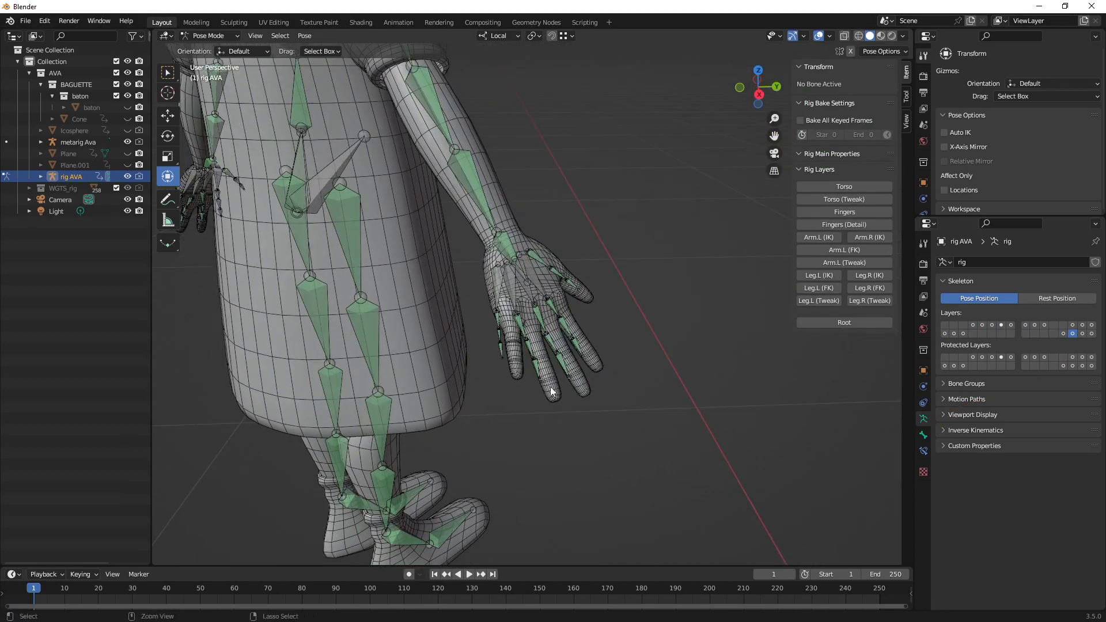
scroll(547, 328, up, 4)
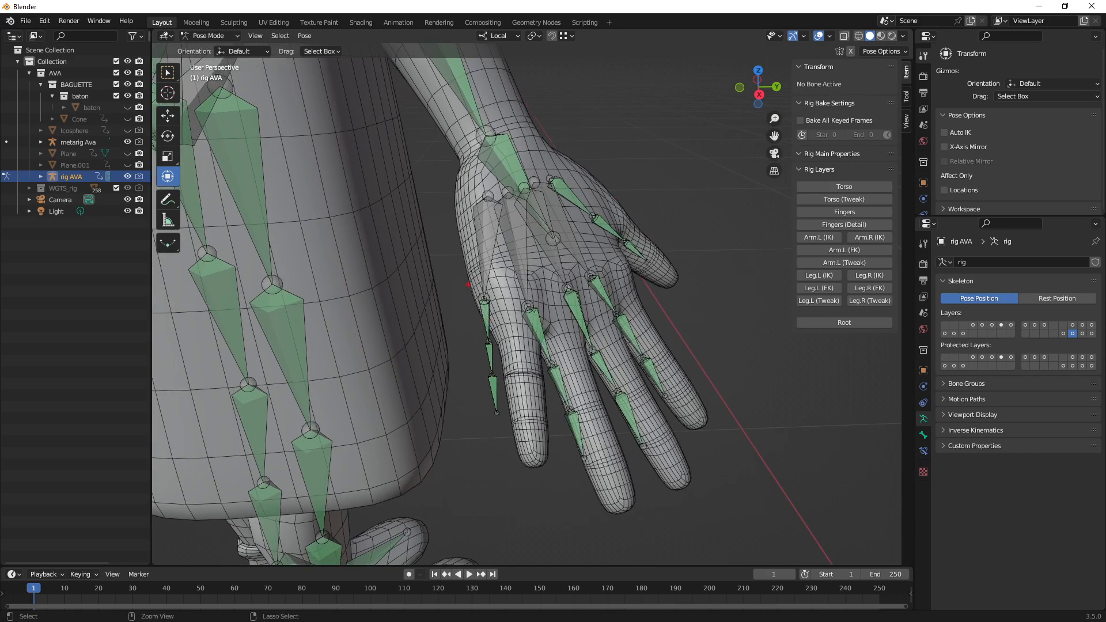
mouse_move(467, 415)
ctrl+right_down()
mouse_move(521, 377)
mouse_move(480, 287)
ctrl+right_up()
ctrl+right_drag(480, 287, 469, 286)
mouse_move(616, 322)
middle_down()
mouse_move(541, 301)
mouse_move(457, 298)
mouse_move(489, 342)
mouse_move(552, 368)
mouse_move(504, 325)
mouse_move(464, 320)
middle_up()
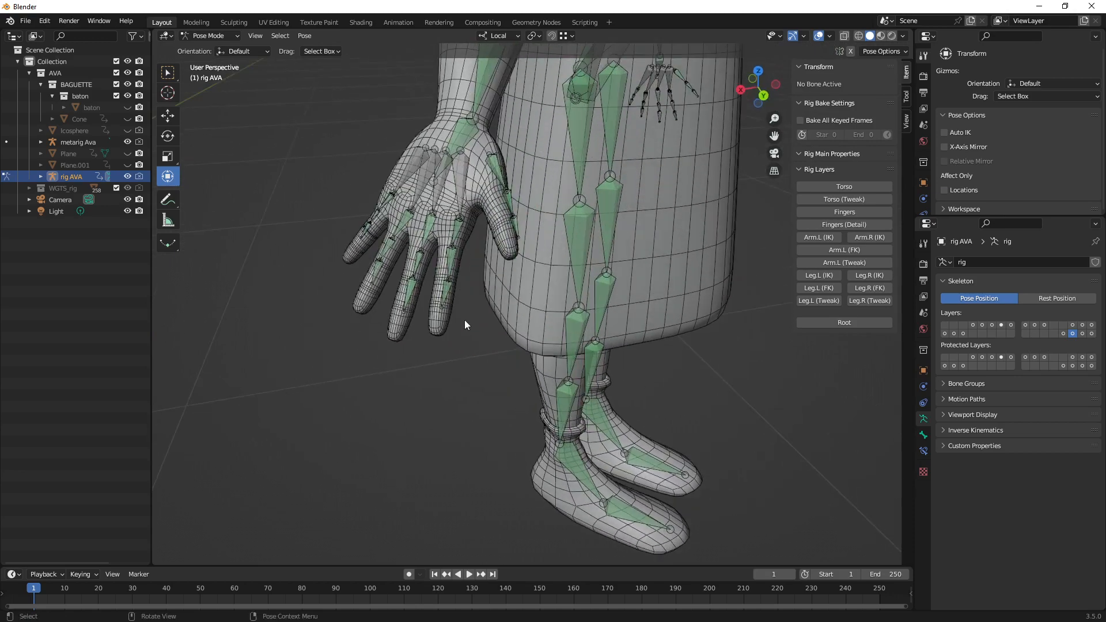
scroll(411, 258, up, 4)
shift+middle_drag(411, 257, 455, 293)
scroll(454, 294, down, 3)
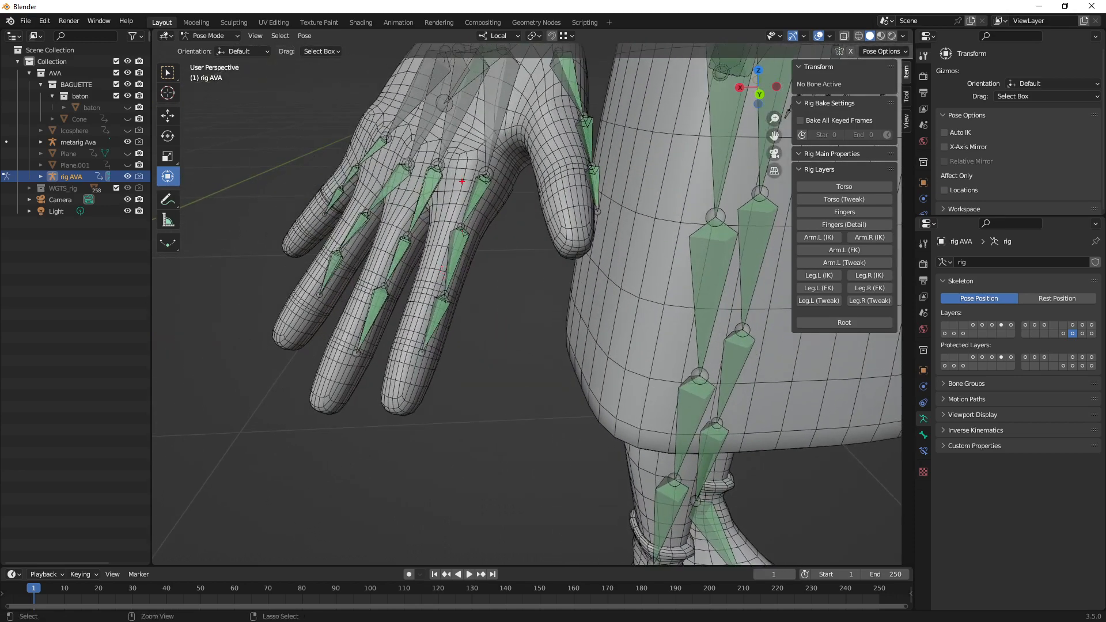
mouse_move(424, 237)
mouse_down()
mouse_move(395, 406)
mouse_move(508, 234)
mouse_up()
Step: Show all control layers of the rig, including tweak, leg and root layers, and hide the deform bones layer
drag(974, 325, 1093, 327)
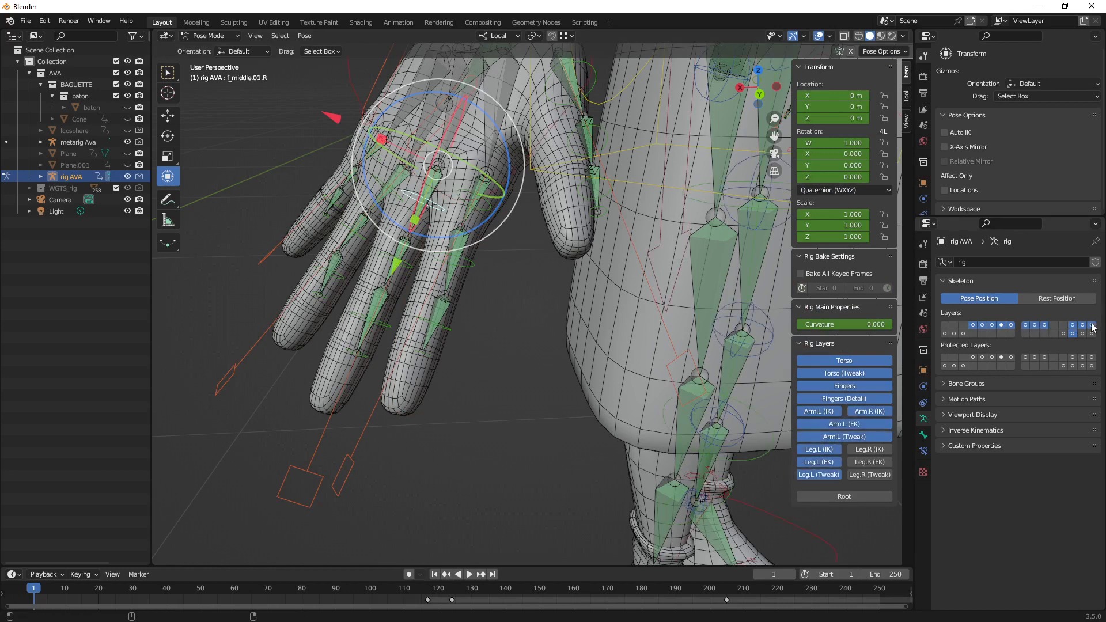
click(1063, 334)
click(1072, 334)
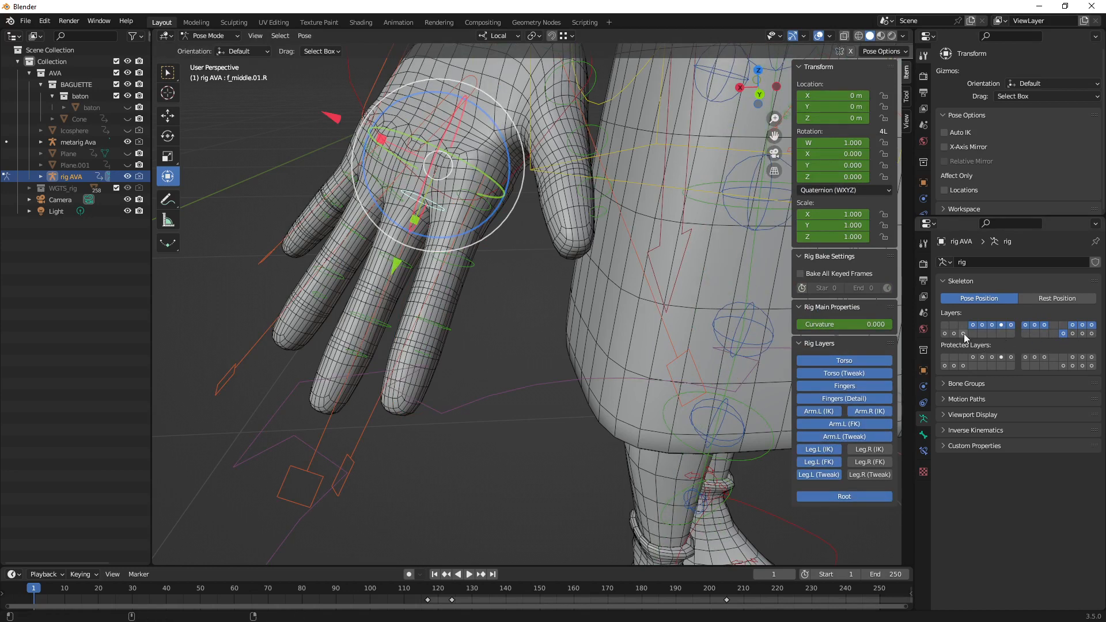
drag(963, 334, 940, 332)
Step: Try rotating the right index finger's third phalanx control, and clear its rotation
click(436, 328)
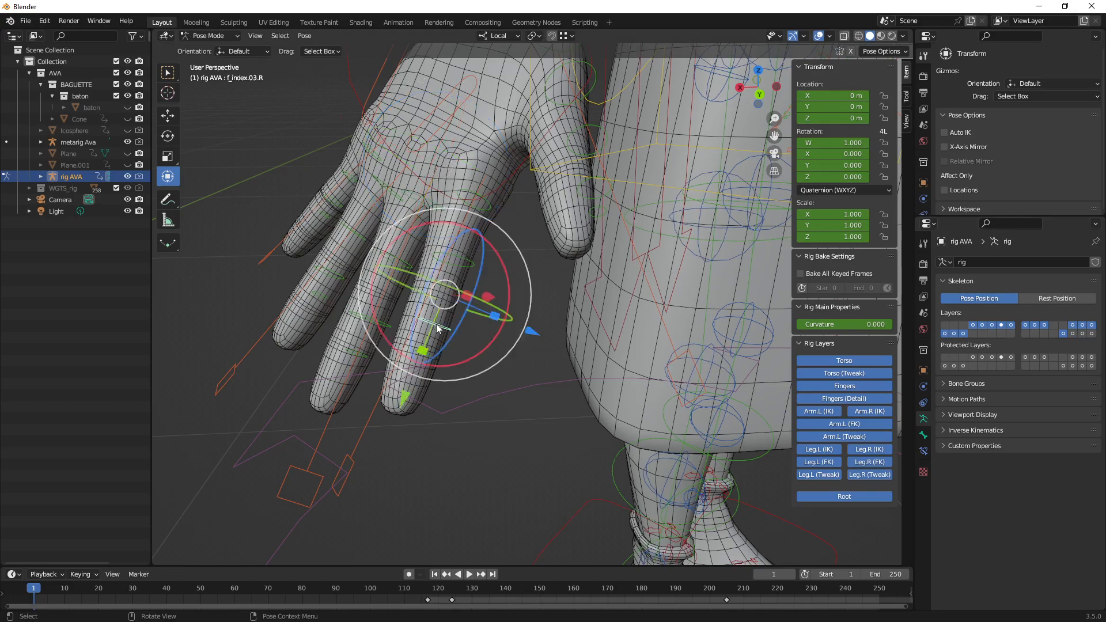
drag(383, 255, 405, 343)
middle_drag(406, 344, 362, 315)
key(alt+r)
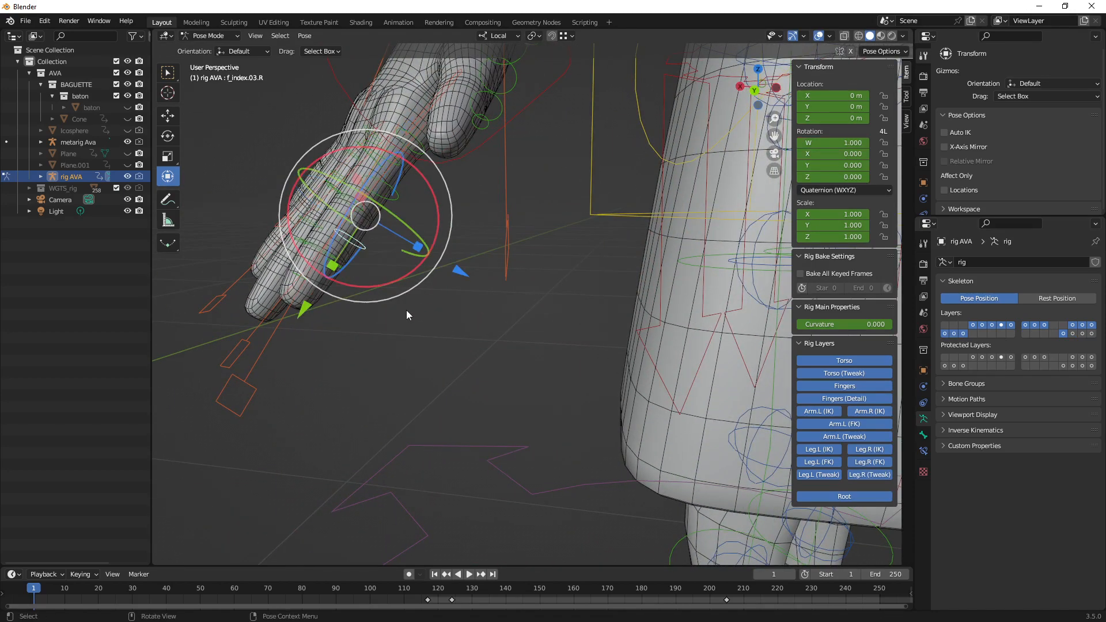
scroll(406, 310, down, 7)
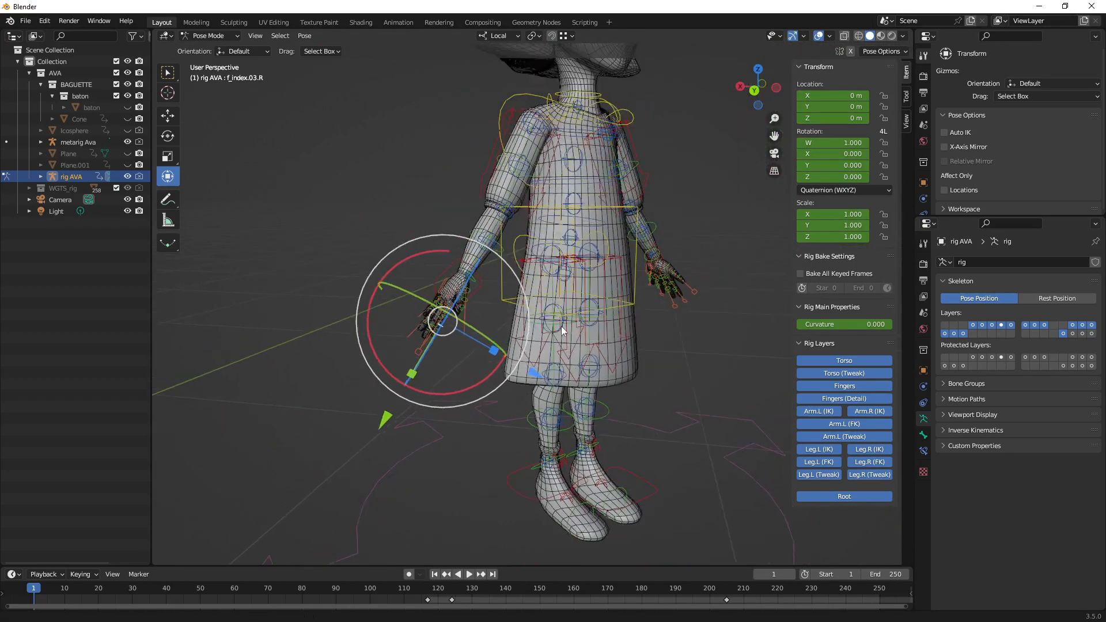
scroll(561, 326, down, 3)
middle_drag(561, 326, 571, 361)
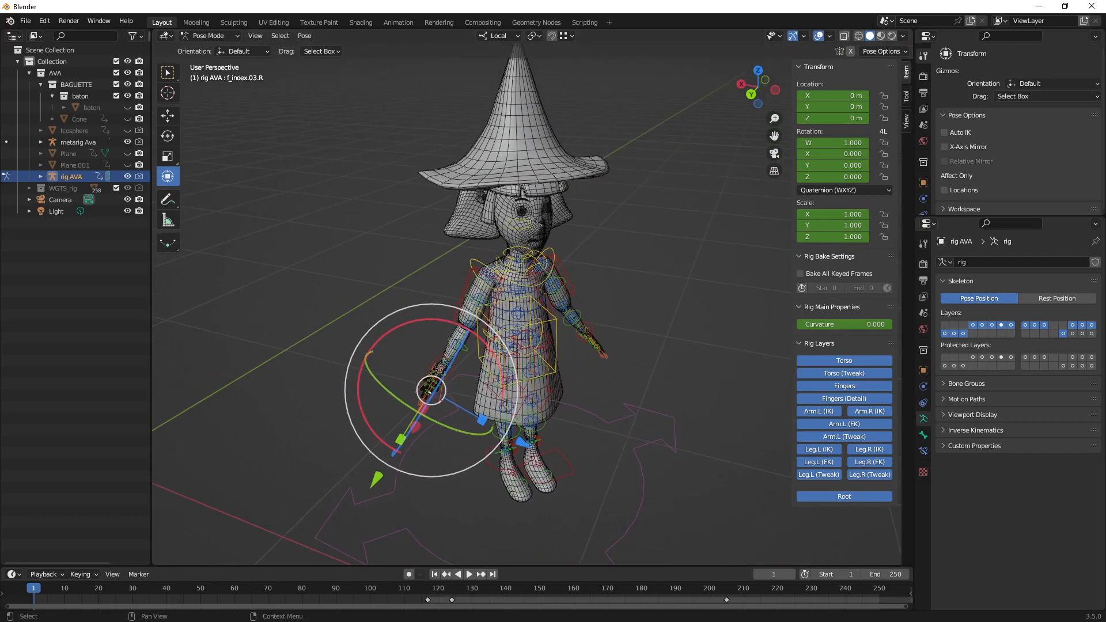